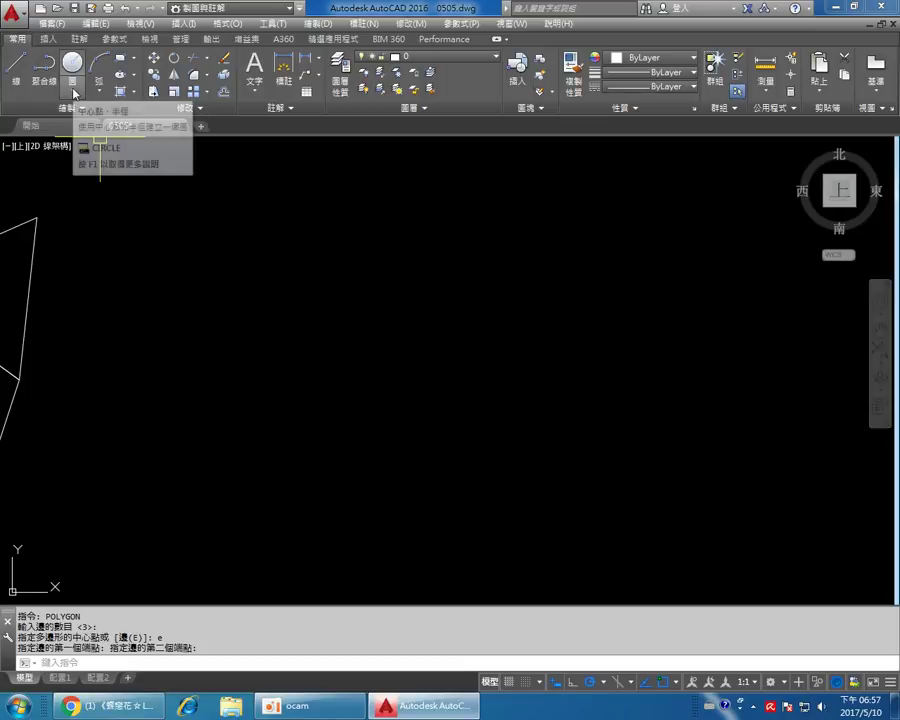
Step: Draw a circle by centre and diameter in the empty area beside the existing figure, with a diameter of 103.6
left_click(73, 93)
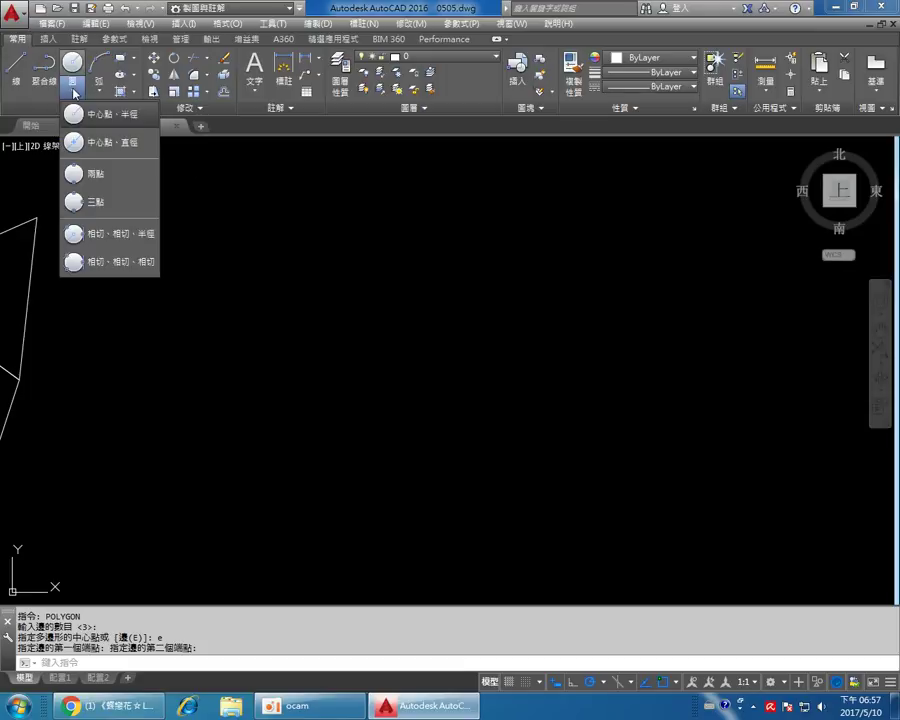
left_click(115, 146)
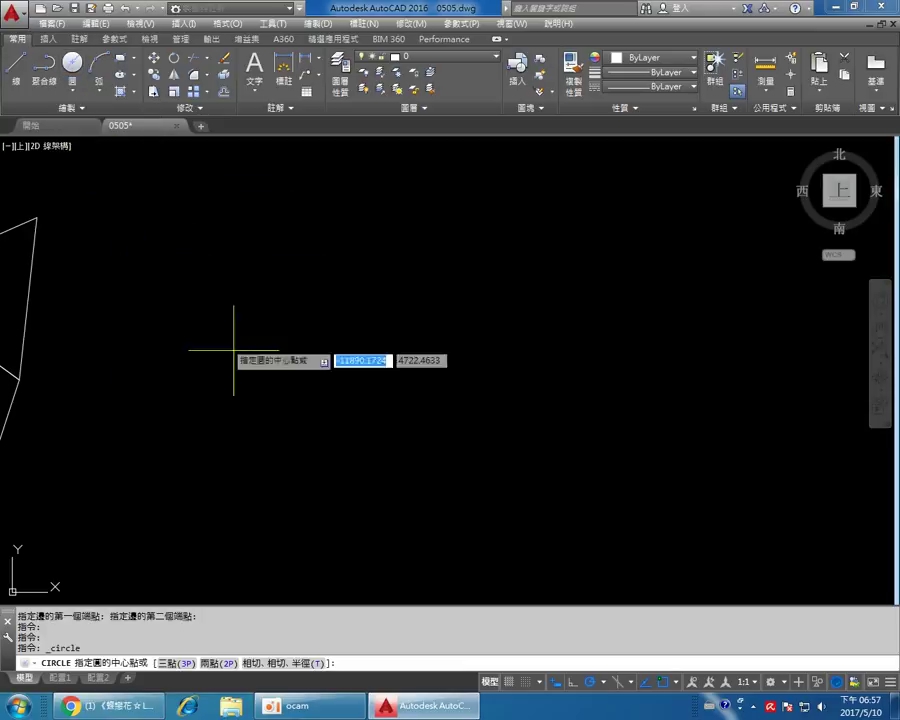
left_click(462, 373)
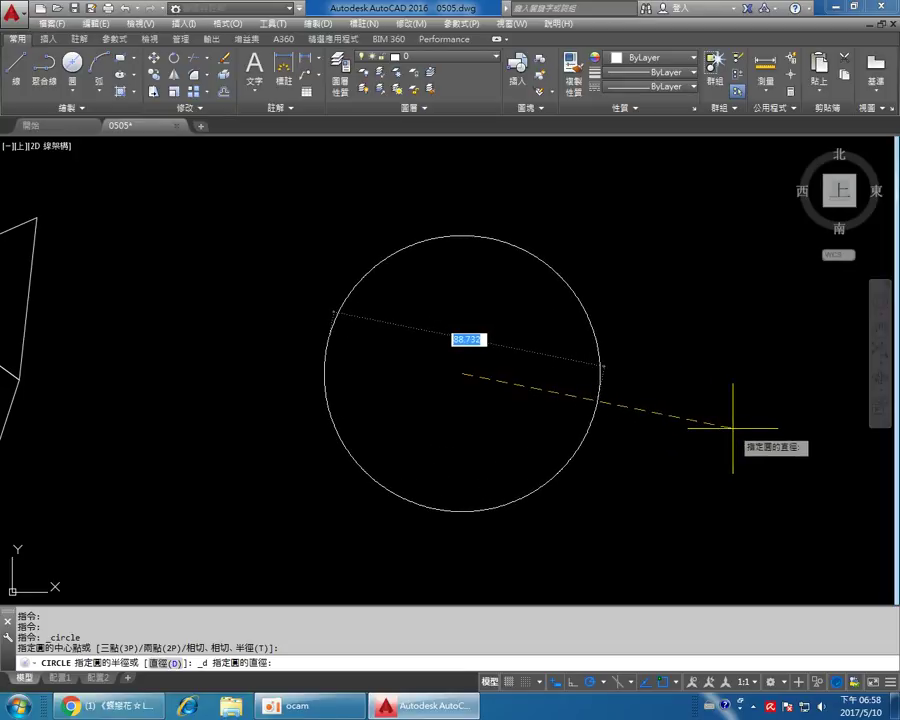
type("103.6")
key("Return")
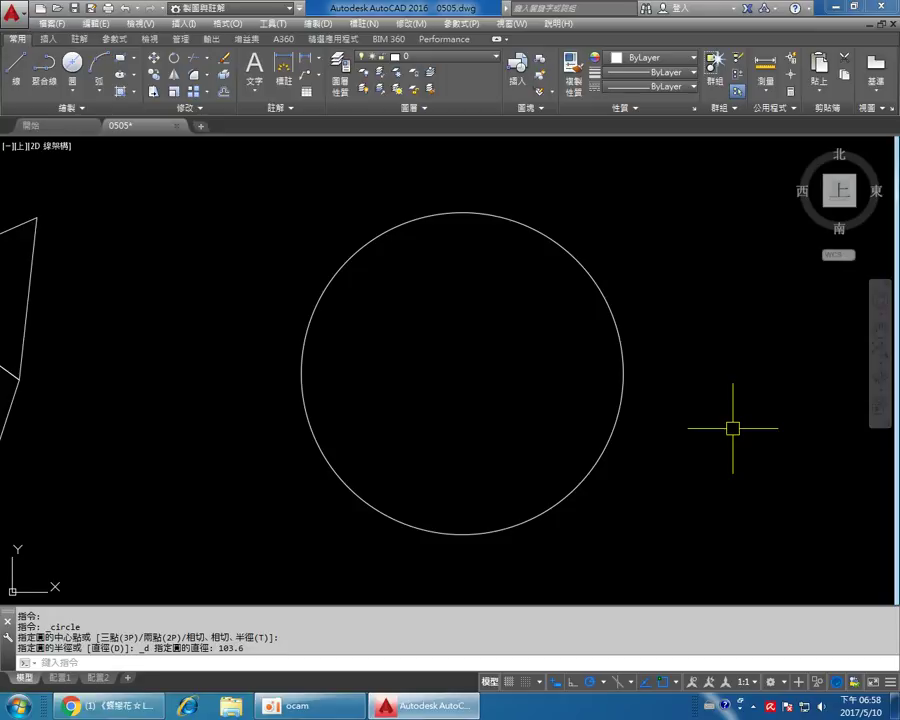
Step: Draw a 6-sided polygon inscribed in the 103.6 circle, centred on it with a vertex at the circle's top quadrant
middle_click_drag(699, 426, 659, 427)
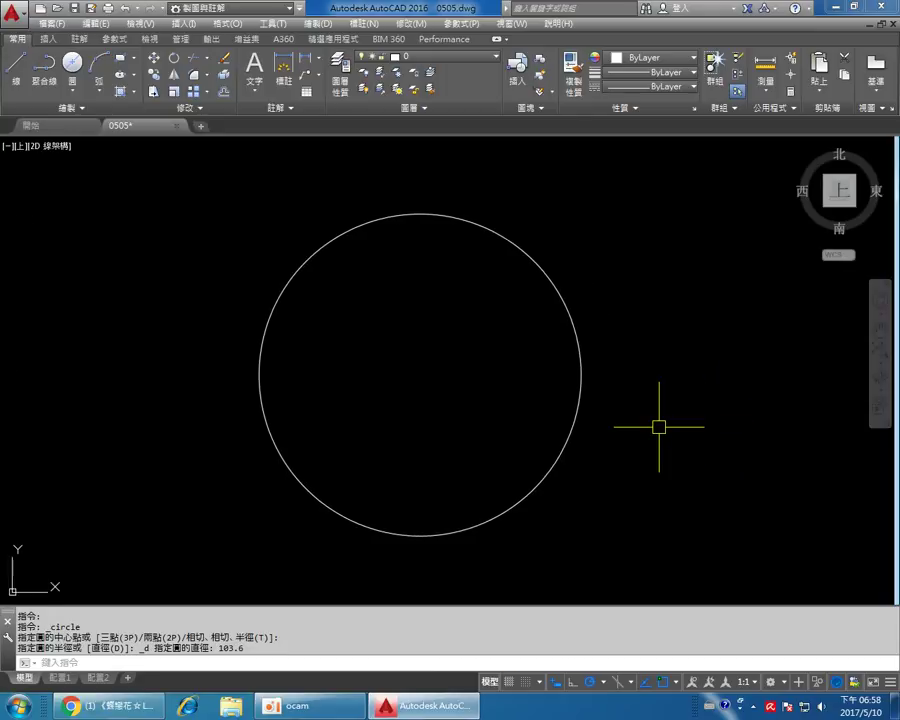
type("POL")
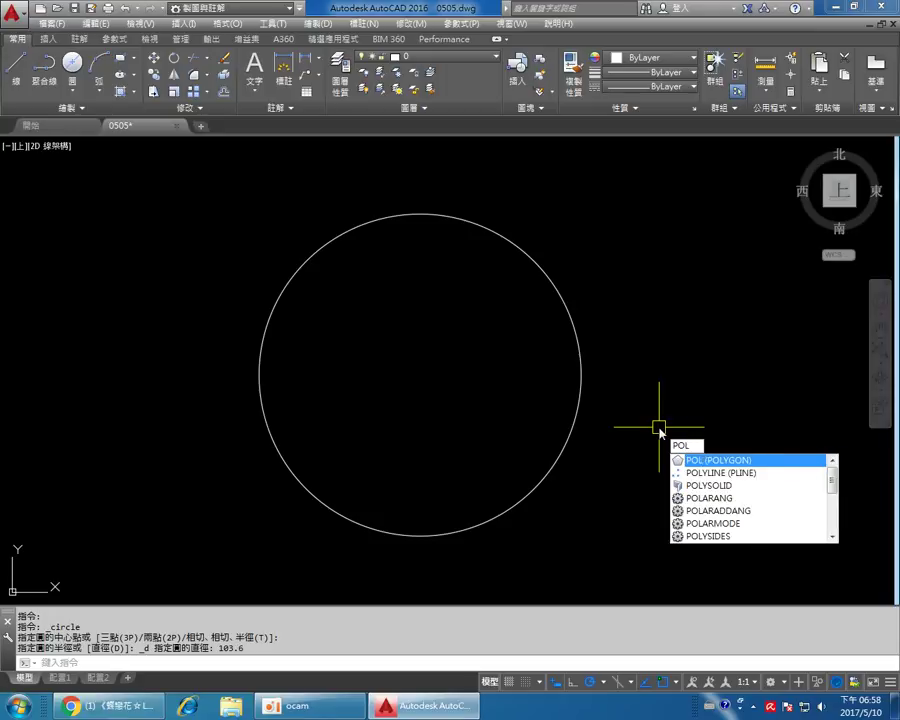
key("Return")
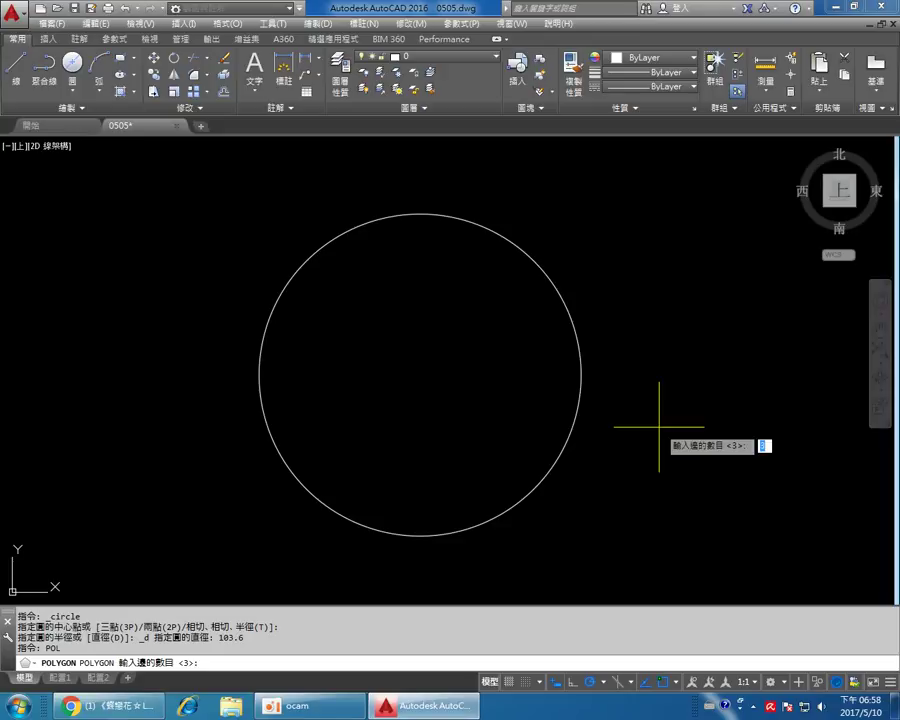
type("6")
key("Return")
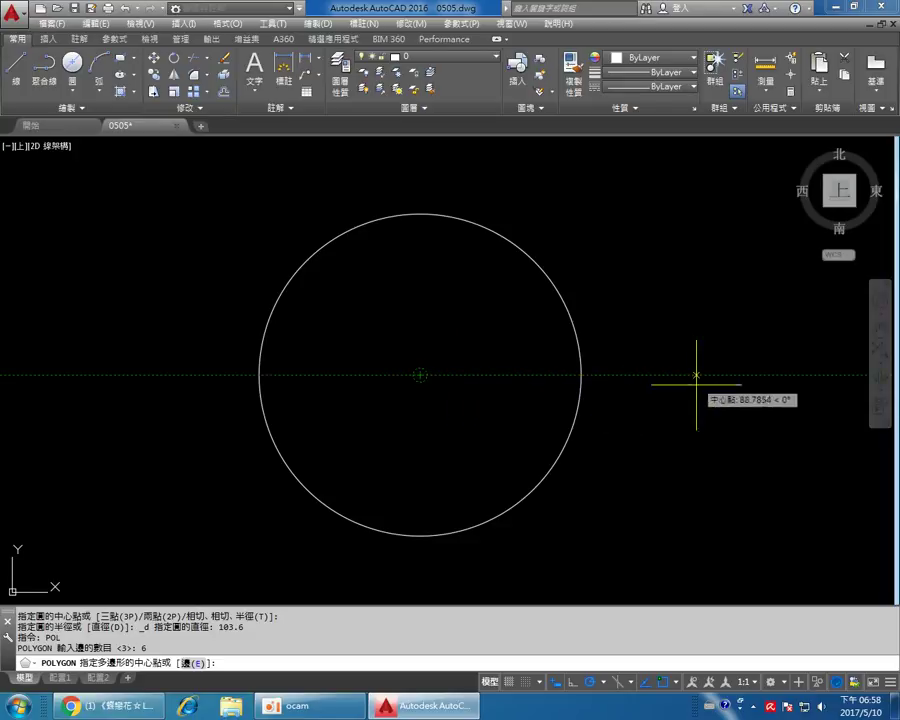
left_click(420, 375)
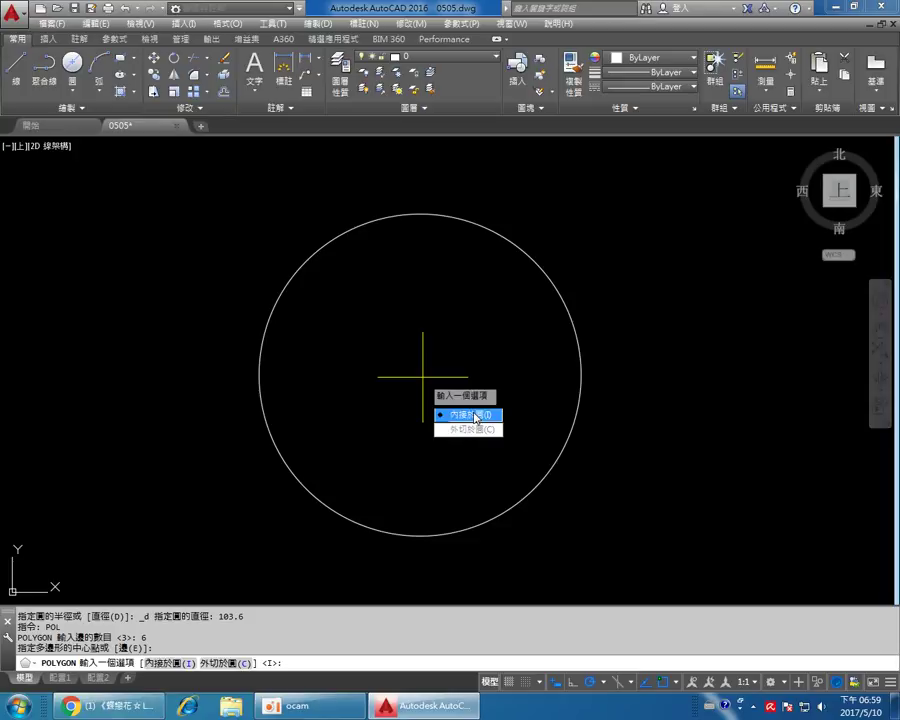
left_click(475, 416)
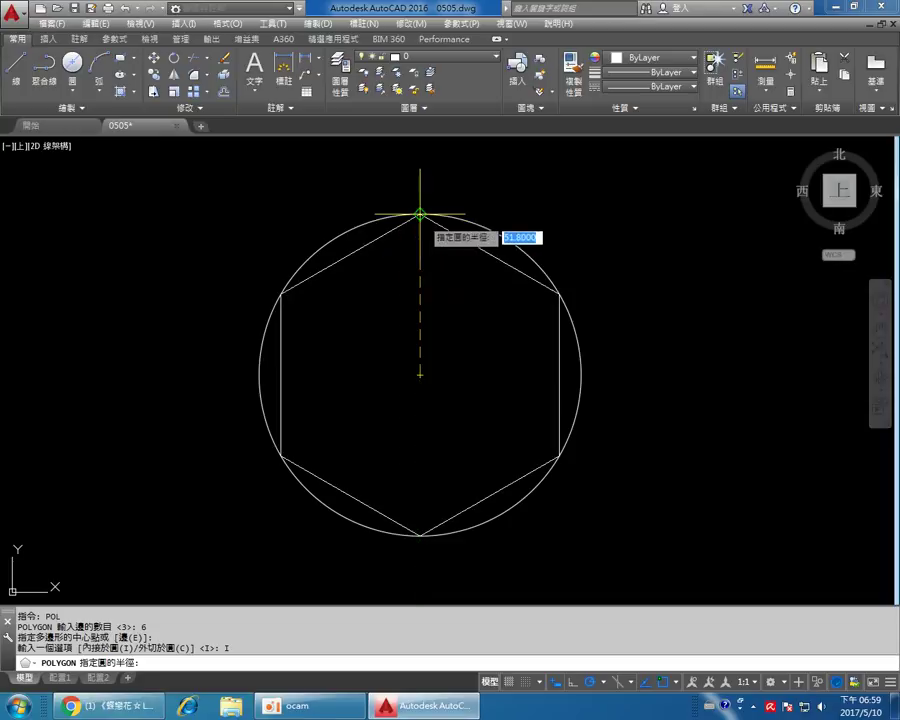
left_click(420, 214)
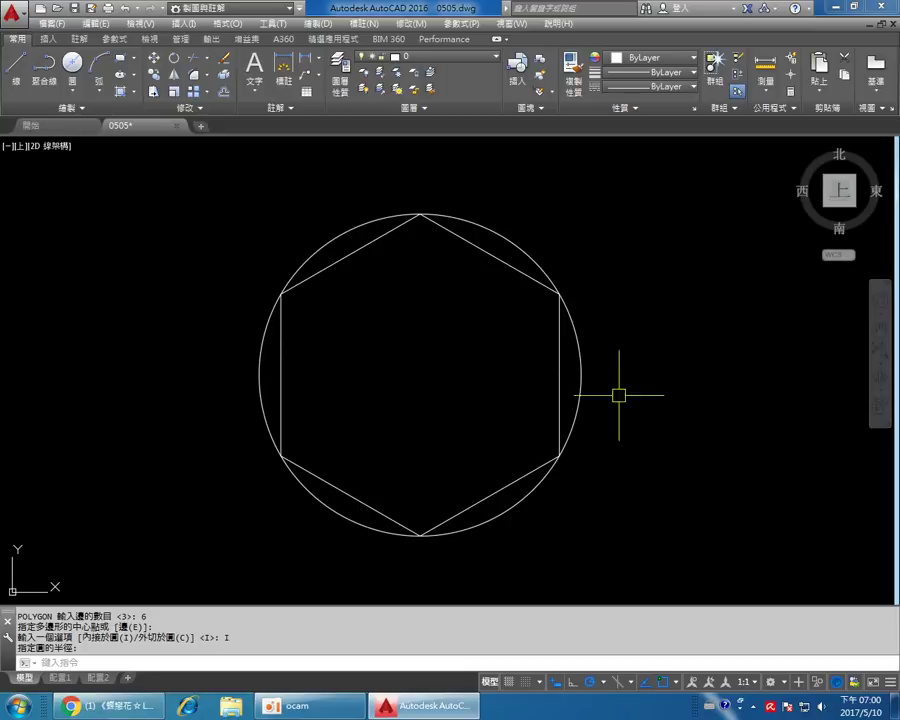
Step: Draw a second circle with a diameter of 100 in the empty space to the right of the hexagon's circle
middle_click_drag(724, 406, 506, 396)
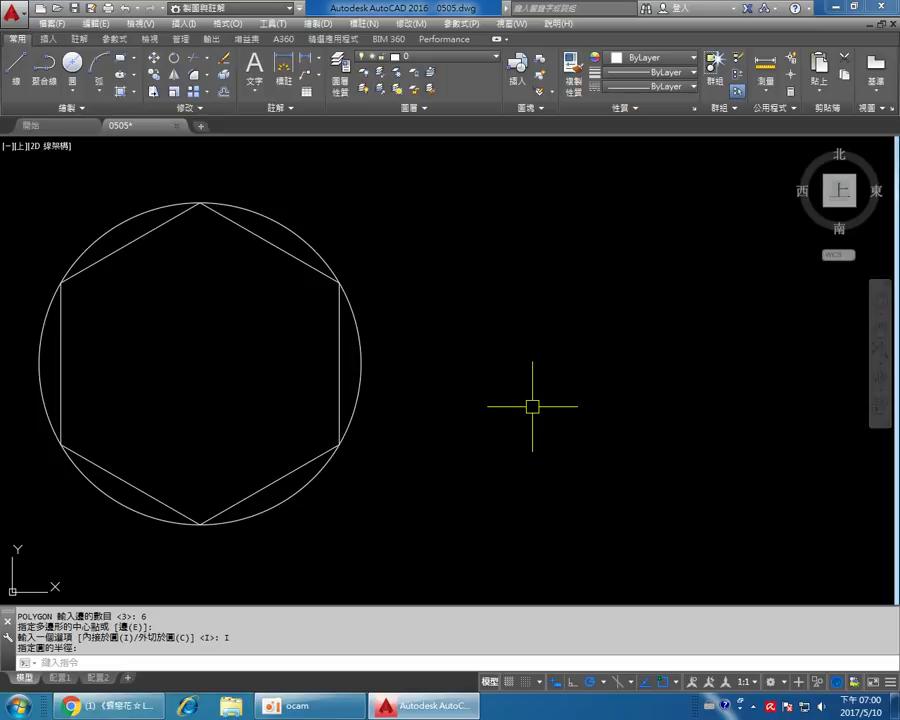
middle_click_drag(532, 406, 538, 404)
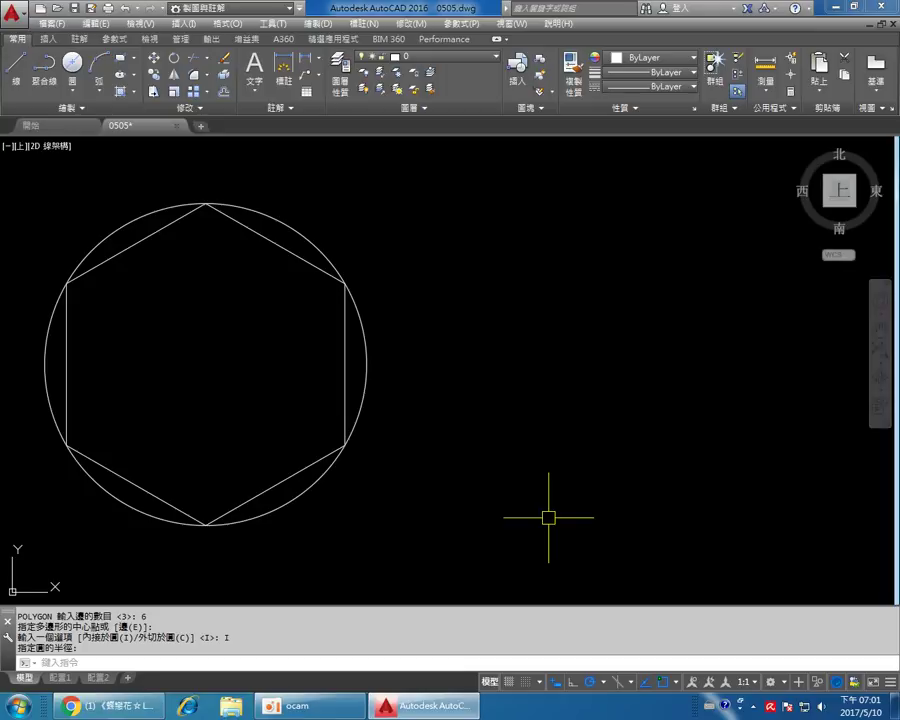
middle_click_drag(548, 517, 511, 519)
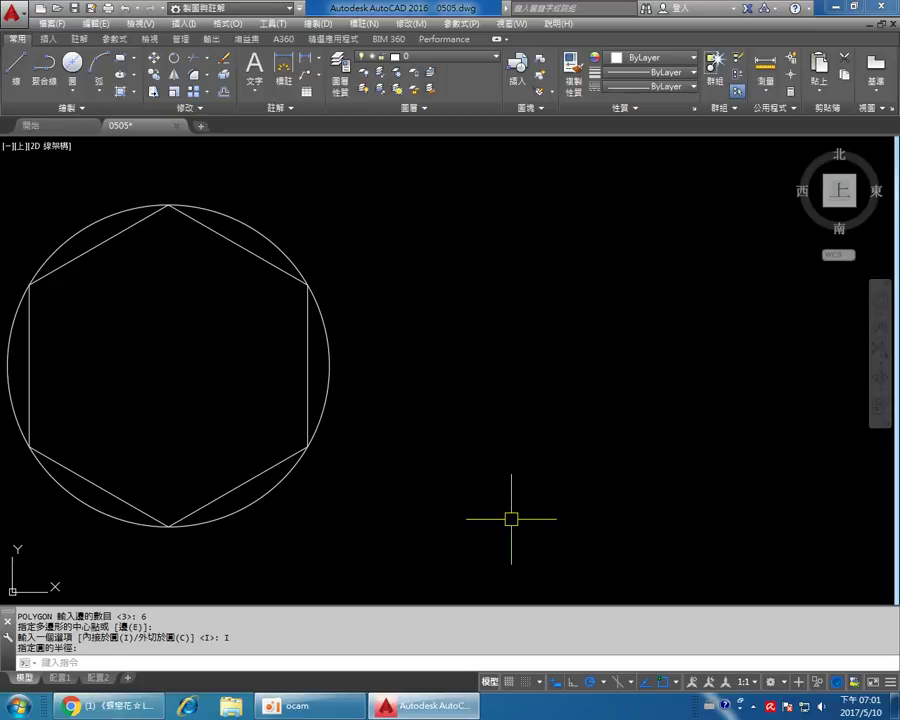
middle_click_drag(572, 432, 500, 440)
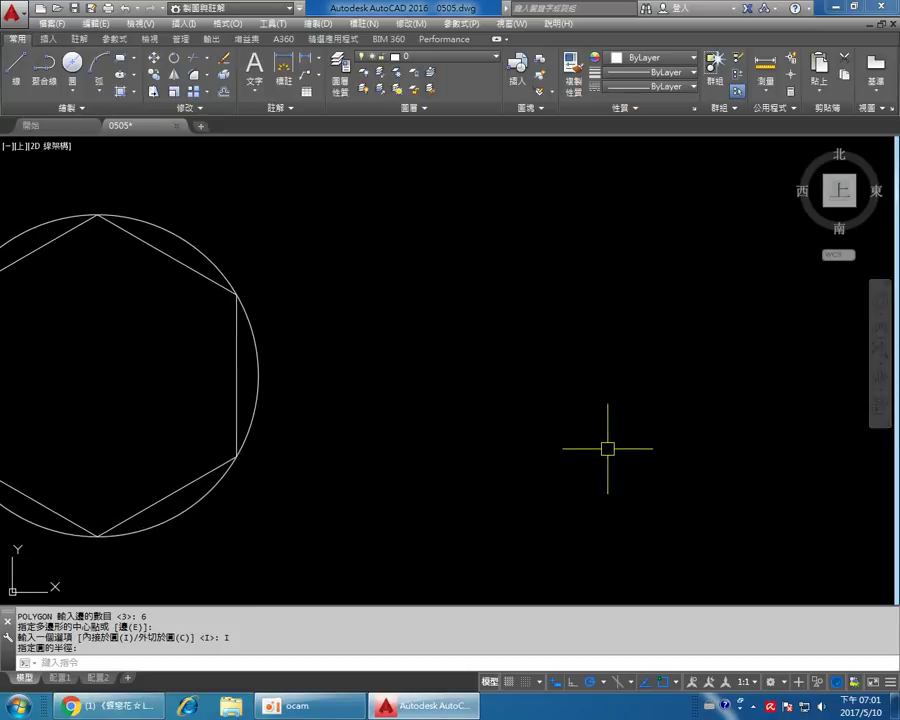
type("c")
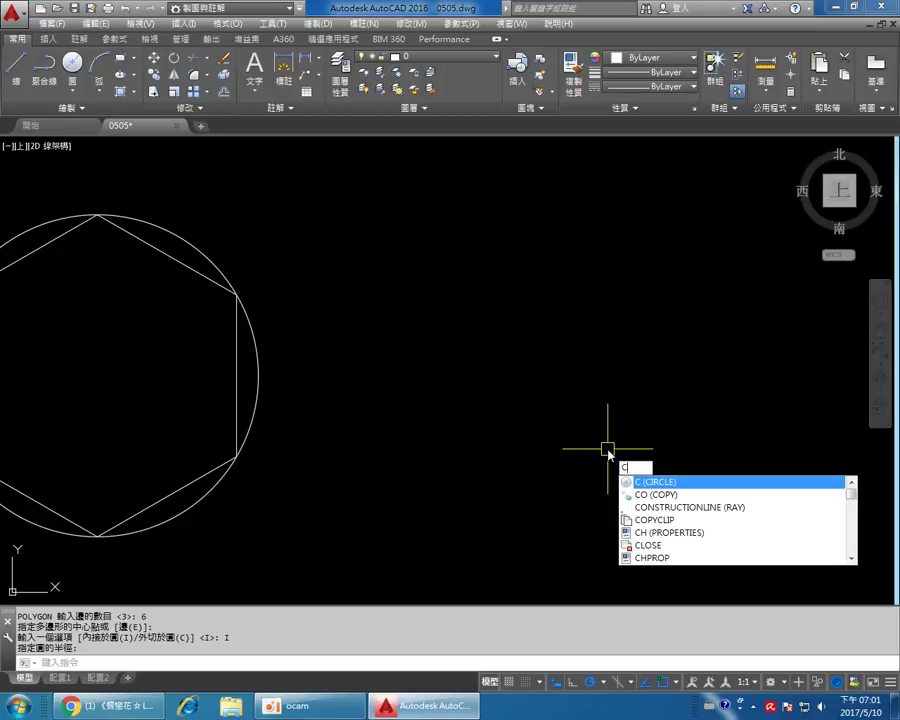
key("Return")
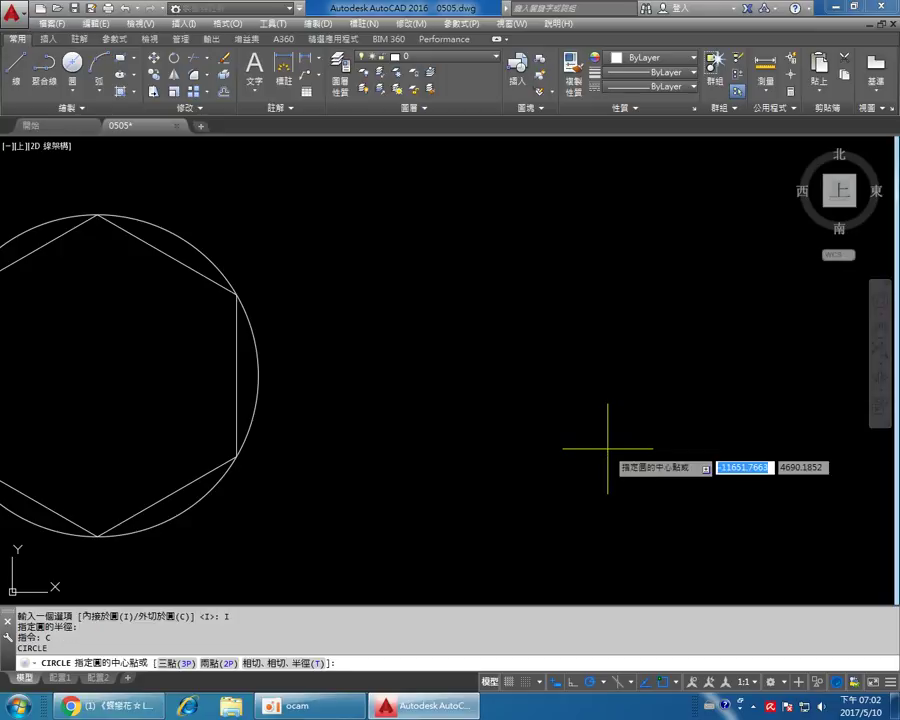
left_click(572, 382)
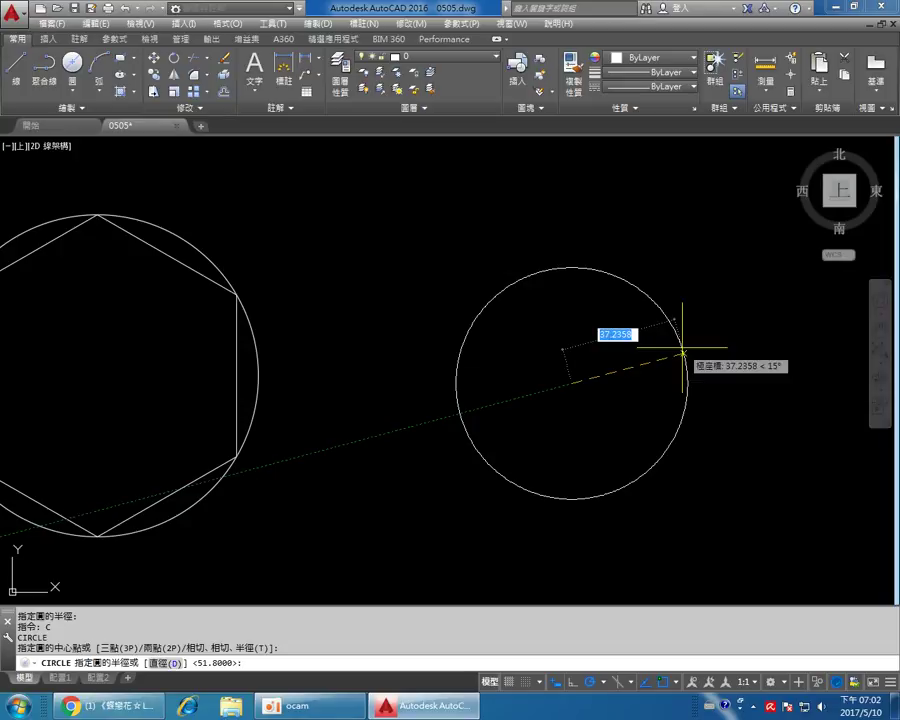
type("d")
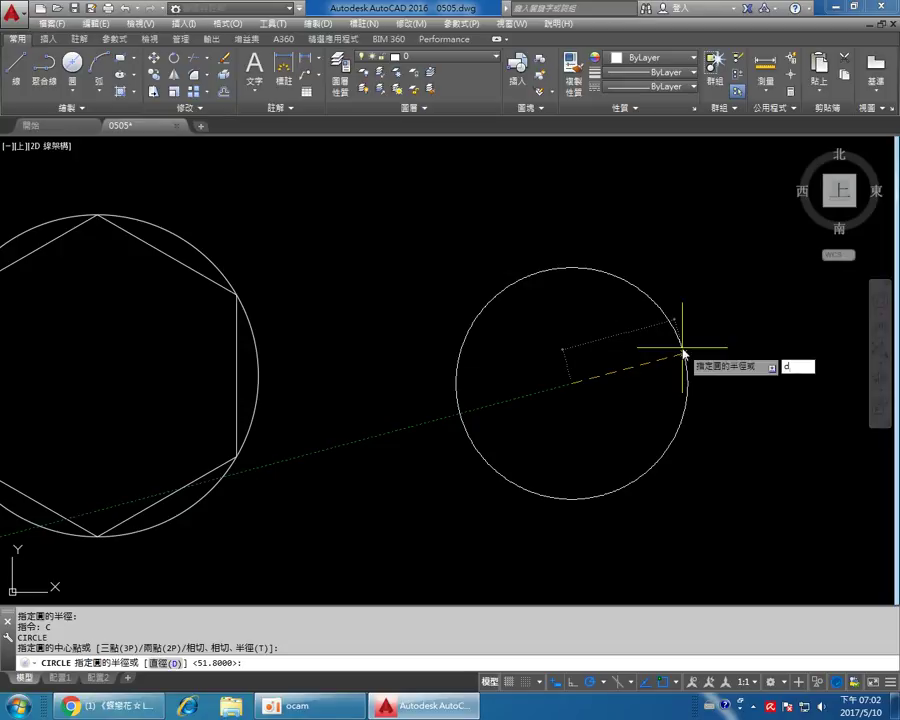
key("Return")
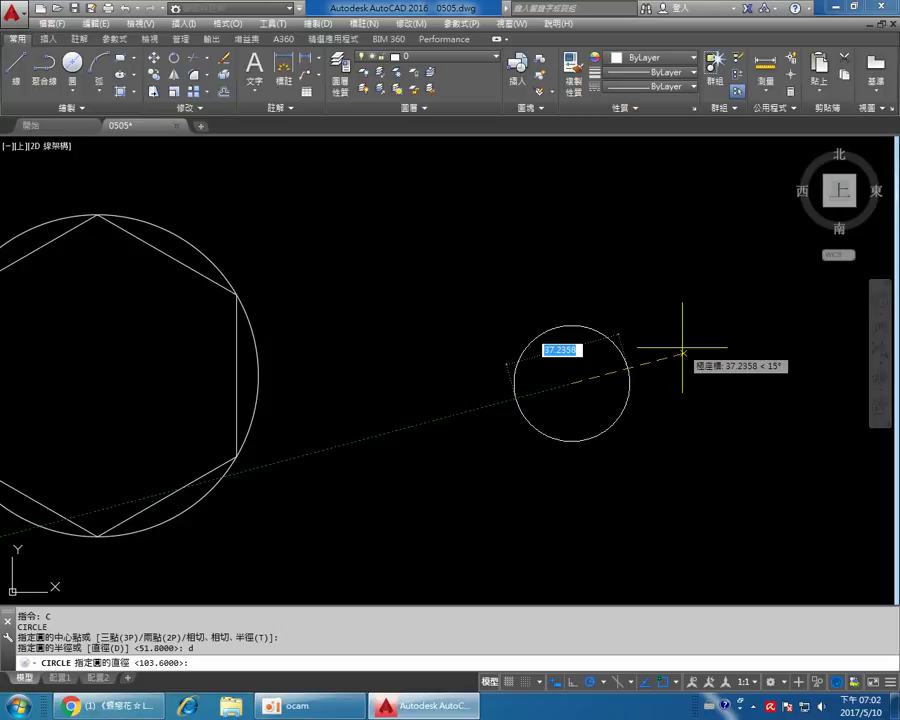
type("100")
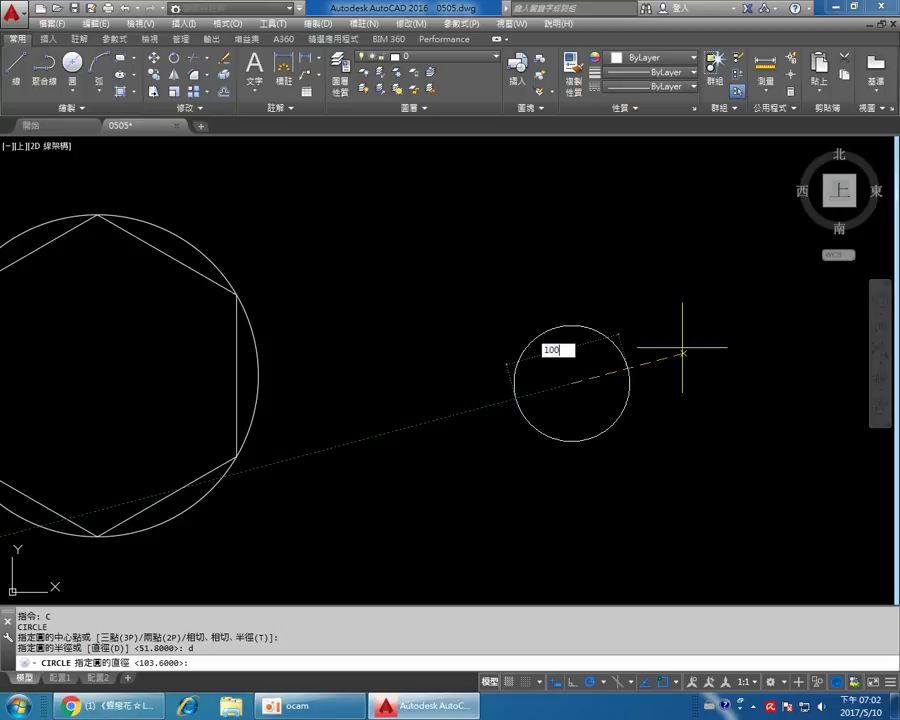
key("Return")
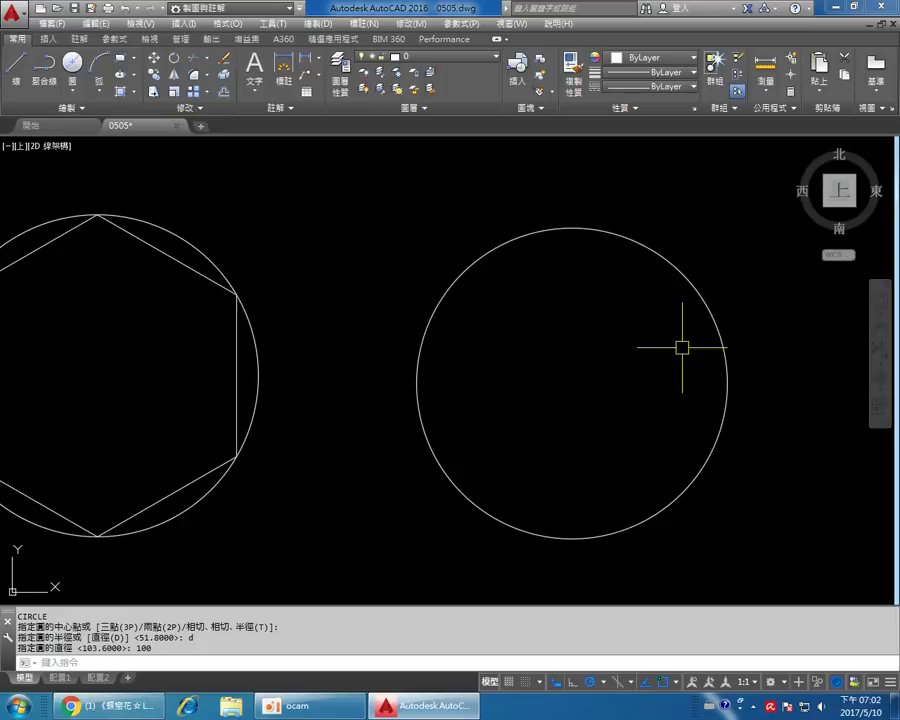
Step: Draw a 4-sided polygon inscribed in the 100-diameter circle, centred on it with a corner on the circle at 45°
middle_click_drag(667, 380, 466, 383)
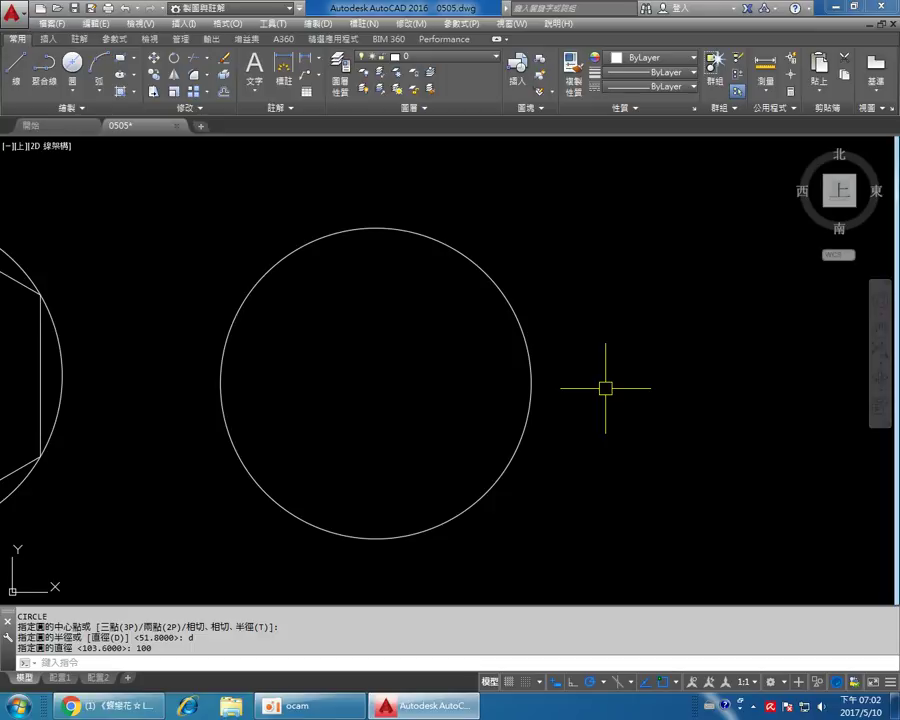
type("POL")
key("Return")
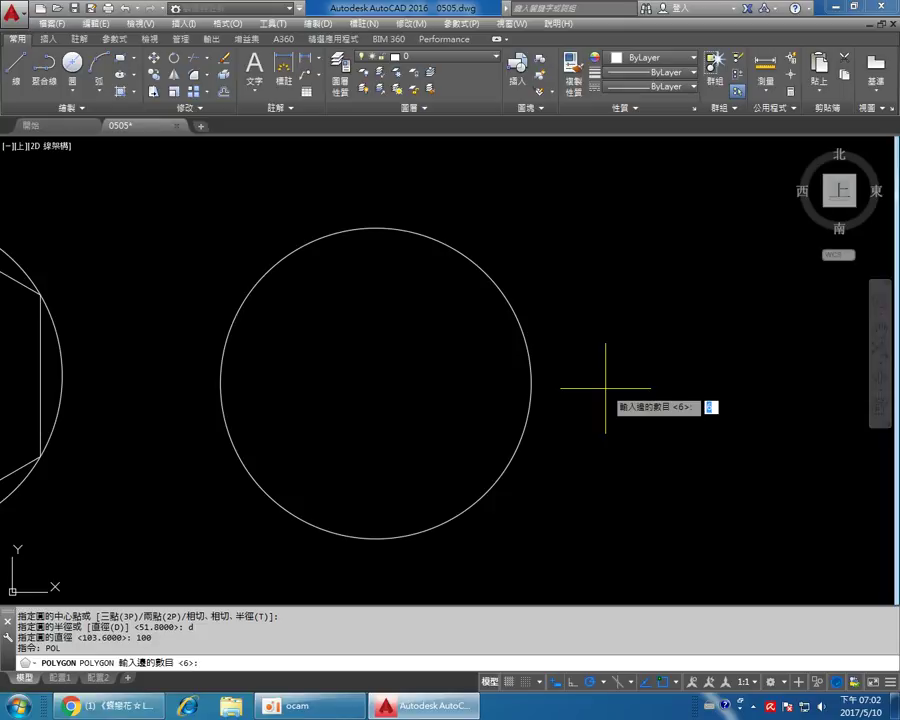
type("4")
key("Return")
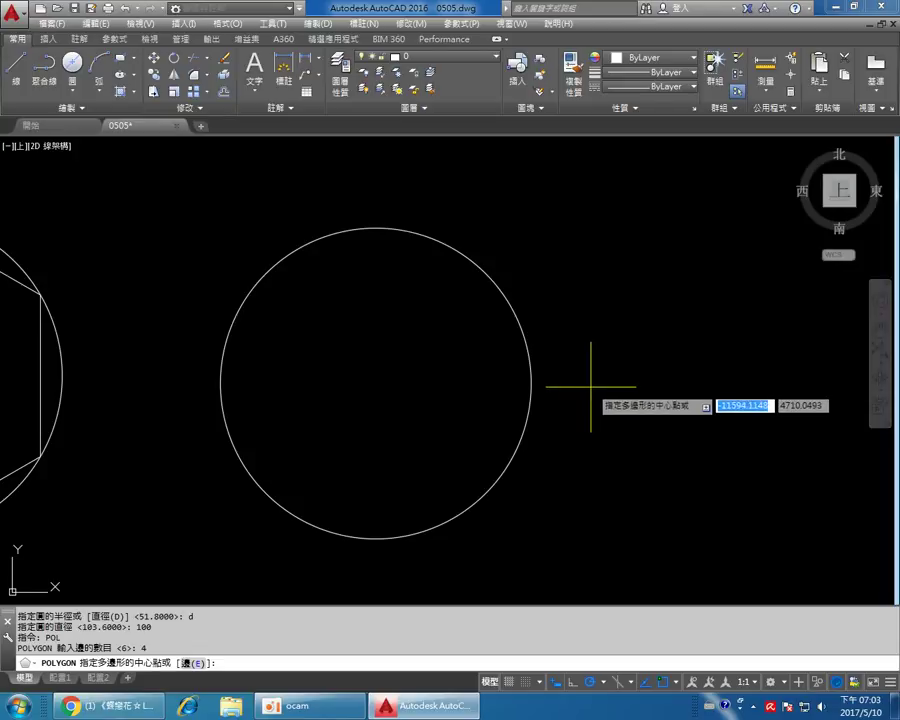
left_click(375, 383)
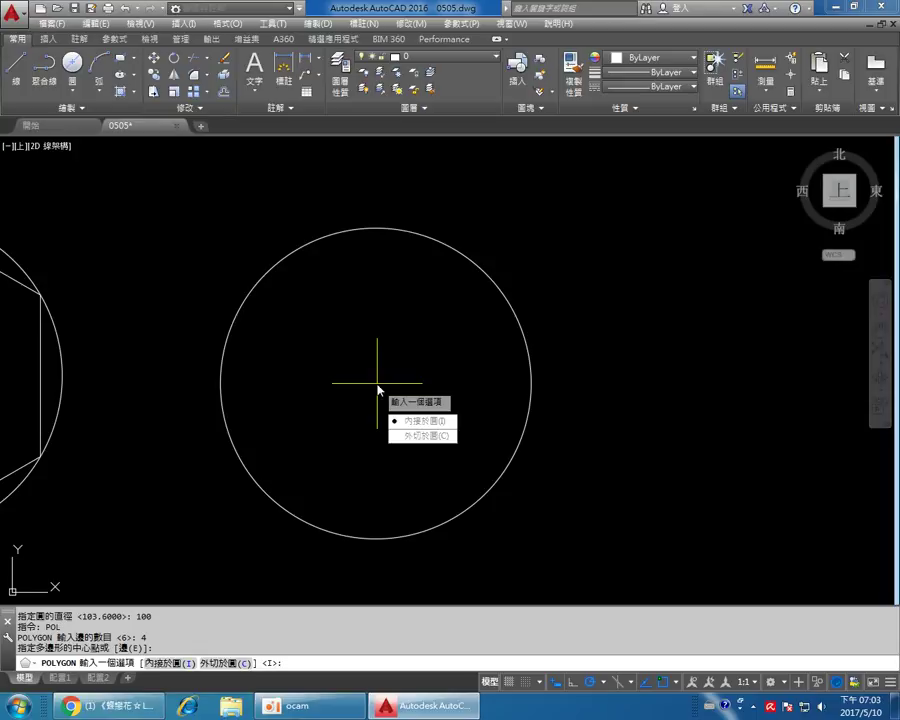
left_click(423, 423)
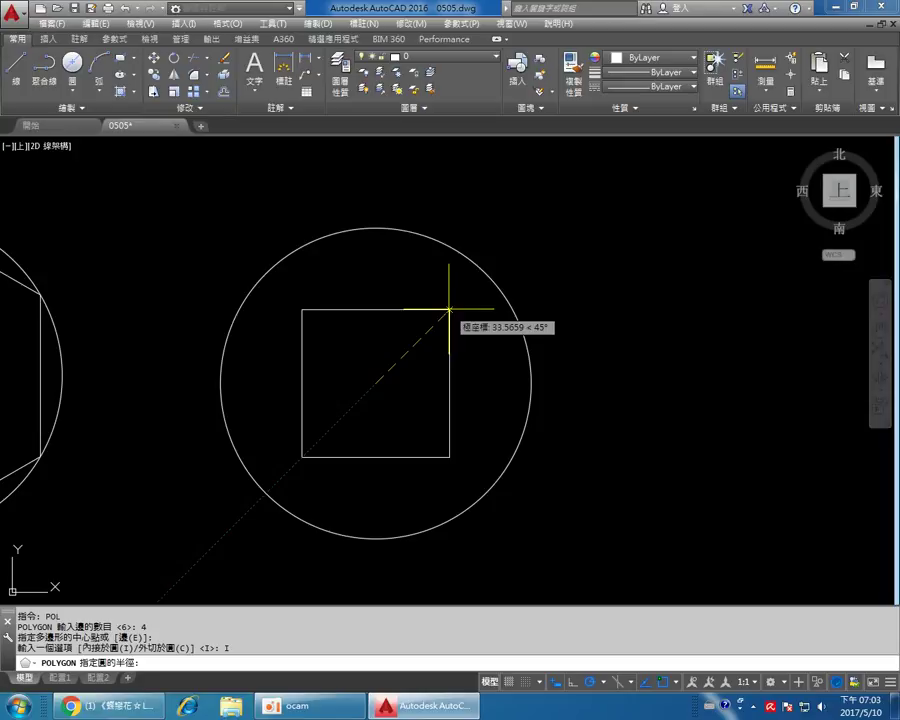
left_click(485, 272)
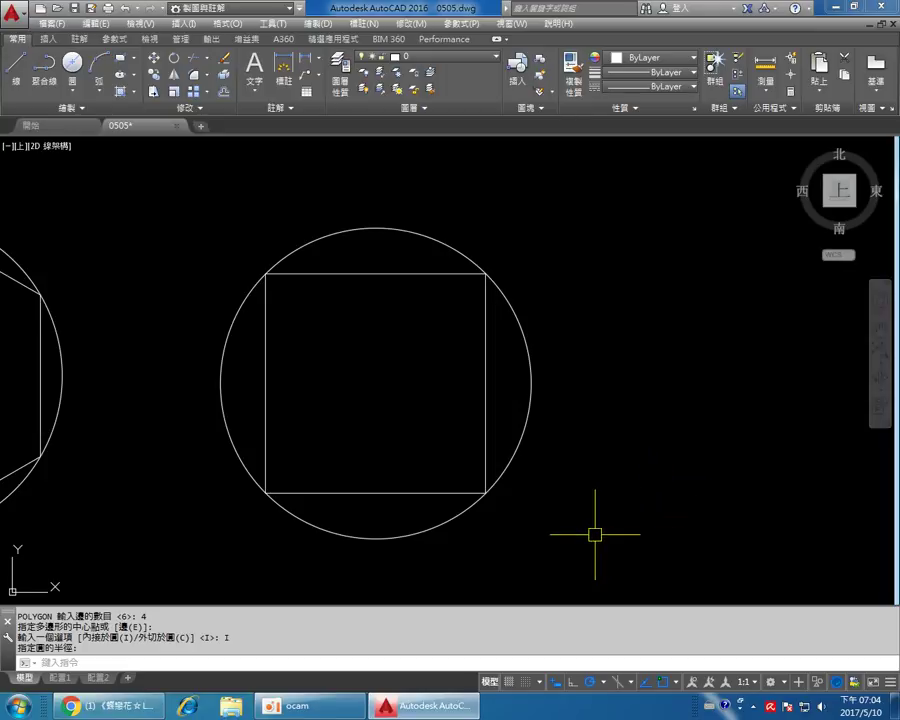
mouse_move(555, 558)
middle_mouse_down()
mouse_move(536, 543)
mouse_move(599, 469)
mouse_move(651, 430)
middle_mouse_up()
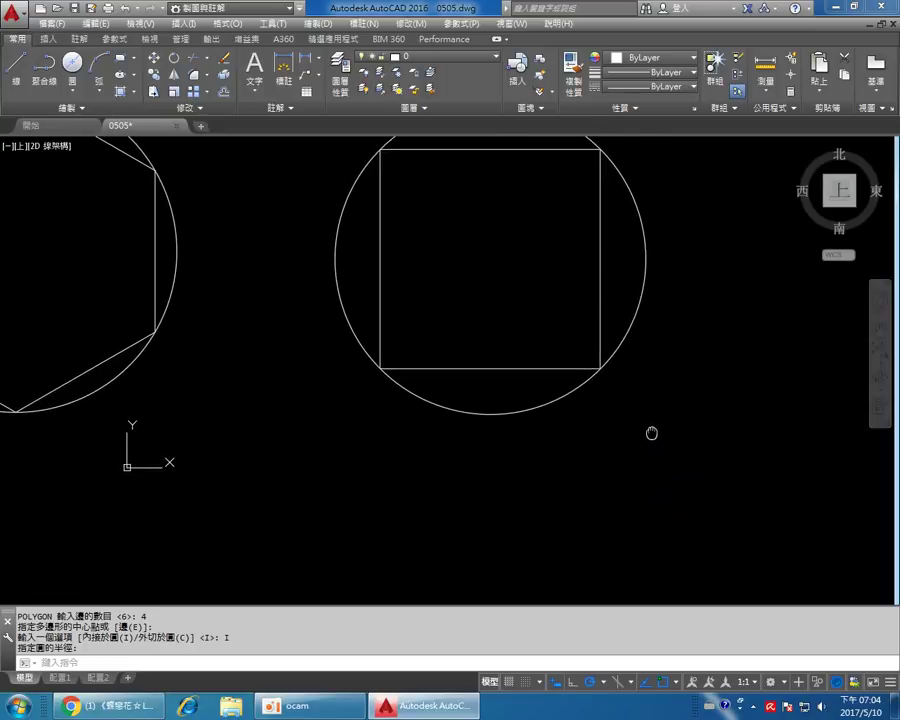
mouse_move(542, 542)
middle_mouse_down()
mouse_move(583, 494)
mouse_move(622, 488)
mouse_move(635, 437)
middle_mouse_up()
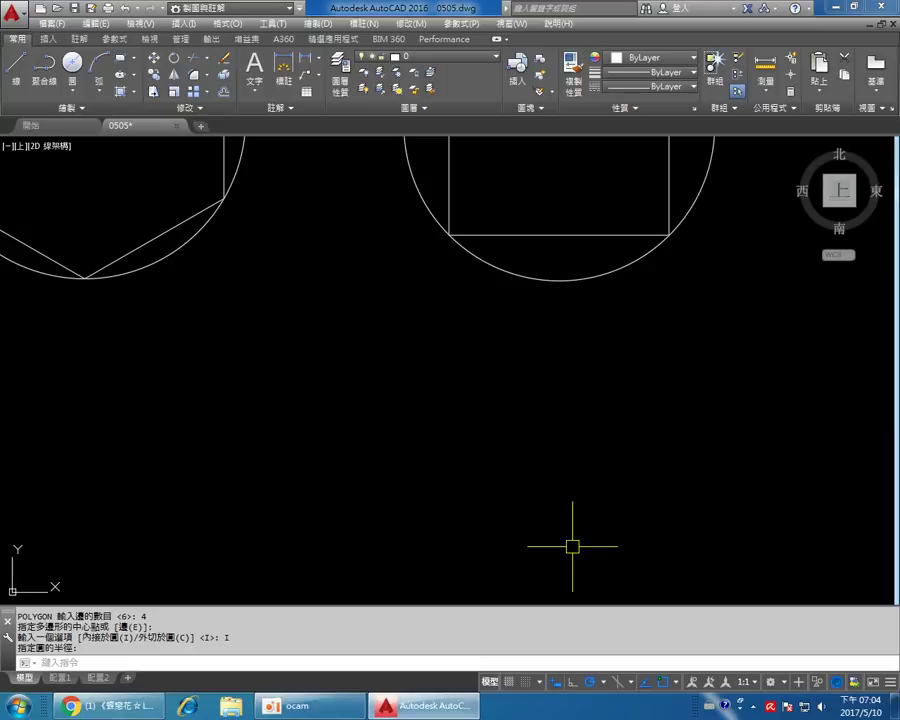
key("Escape")
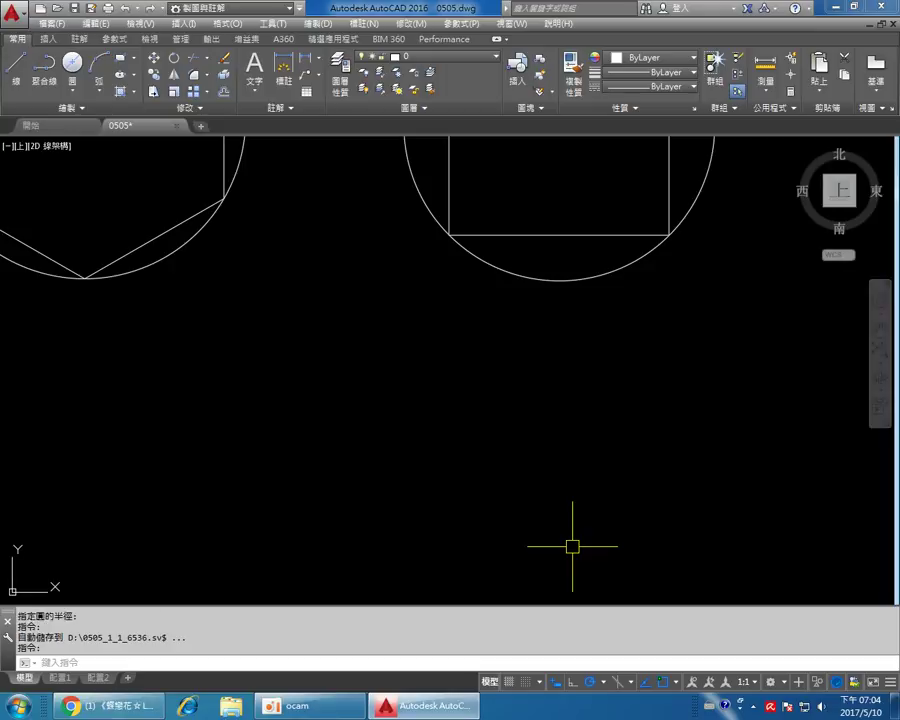